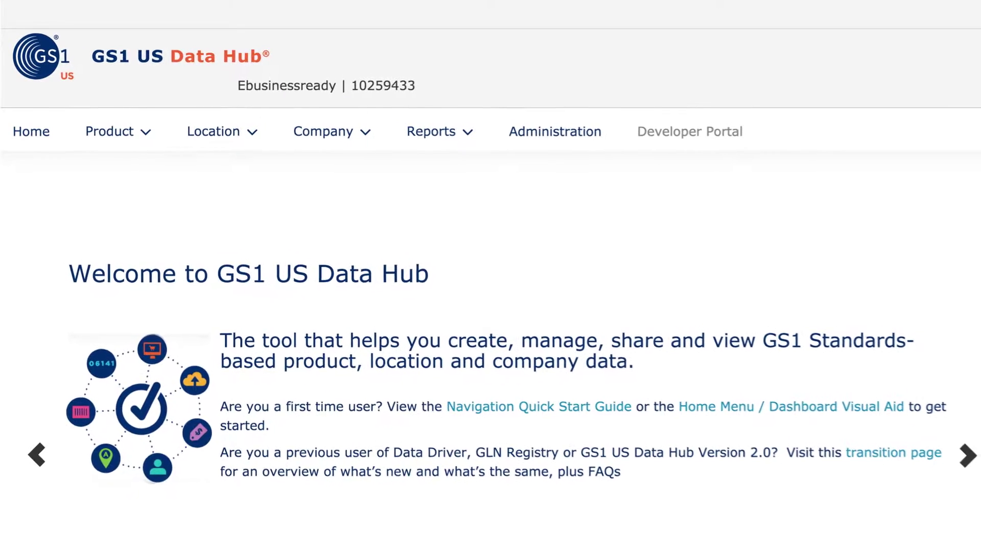
Step: Start a new location and name it Emergency Room
click(293, 148)
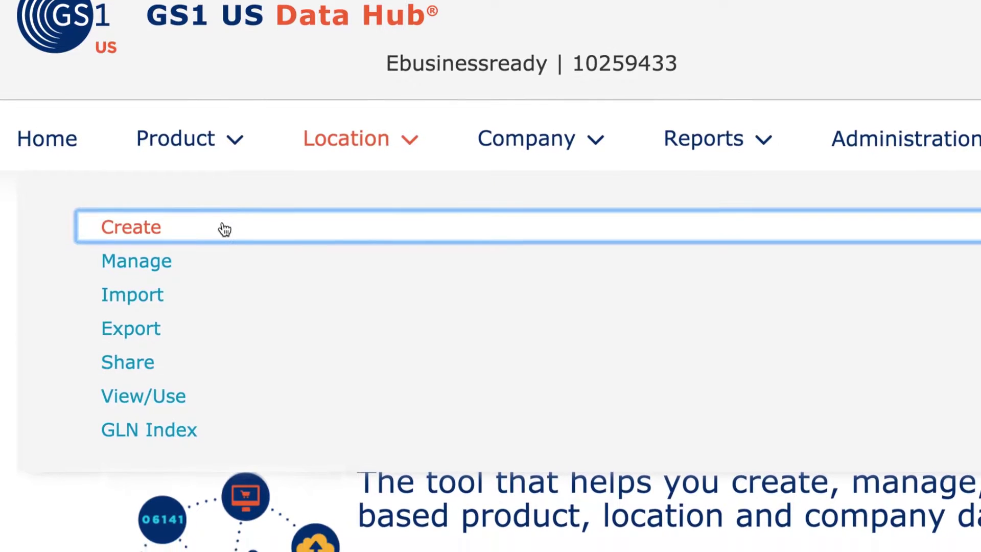
click(225, 238)
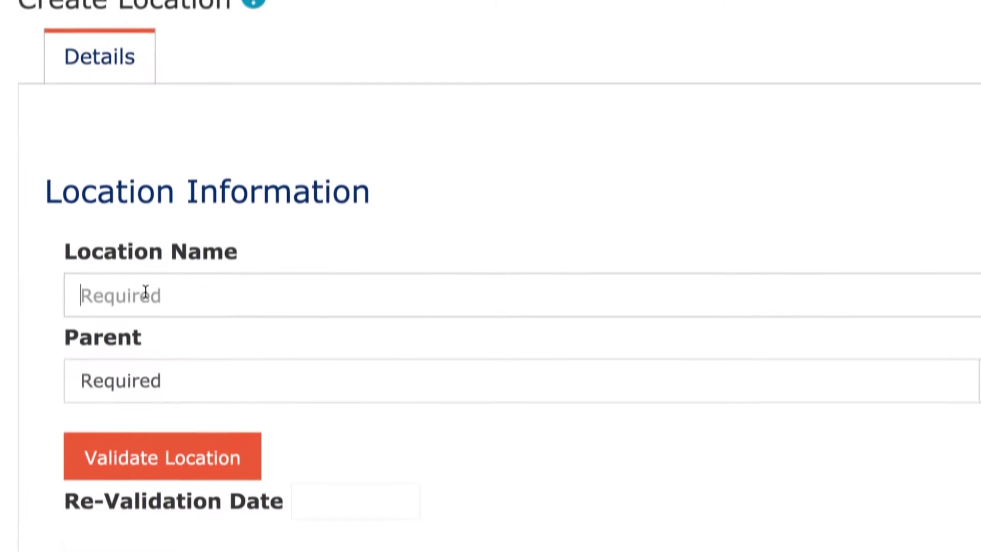
click(147, 488)
text(Emergency Room)
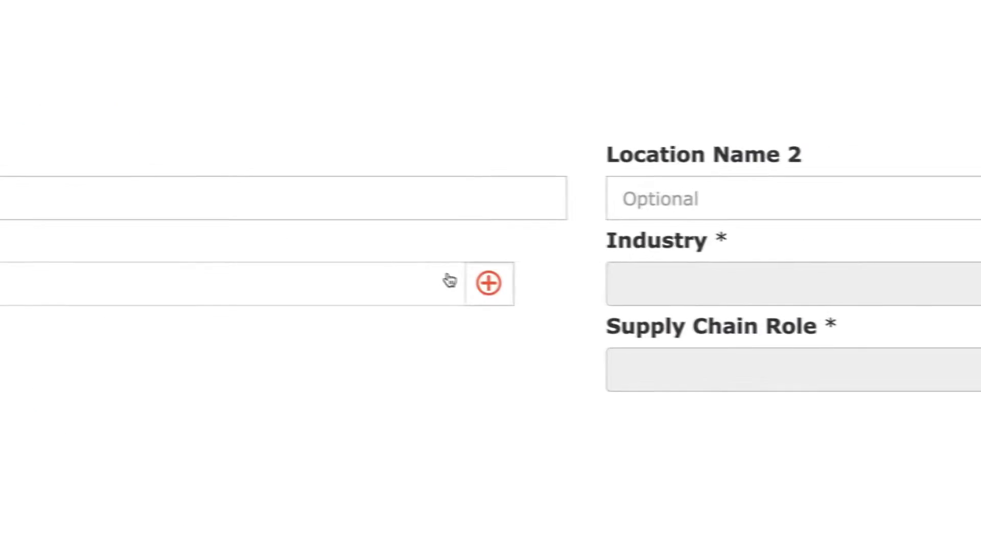
Step: Set North Hospital as the Emergency Room's parent GLN
click(965, 322)
click(350, 377)
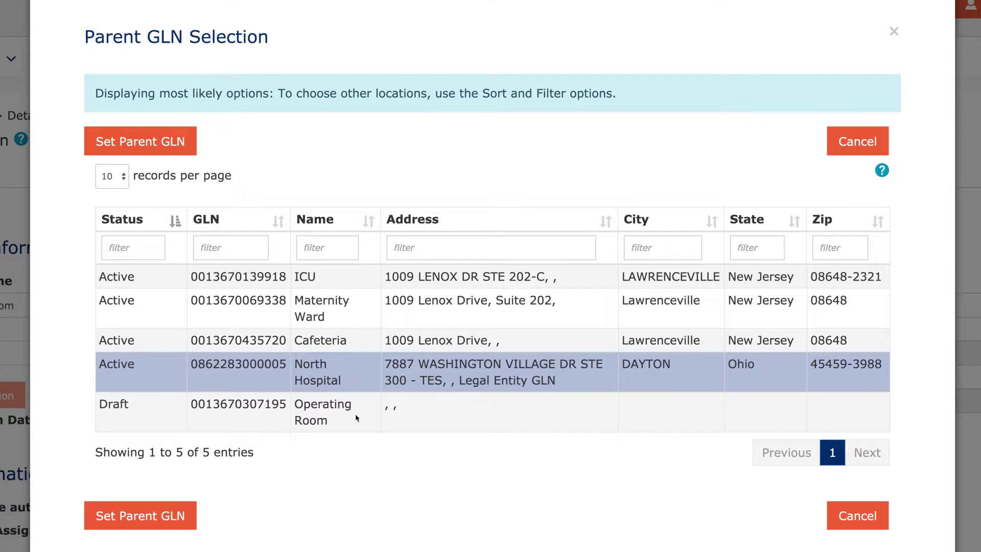
click(179, 528)
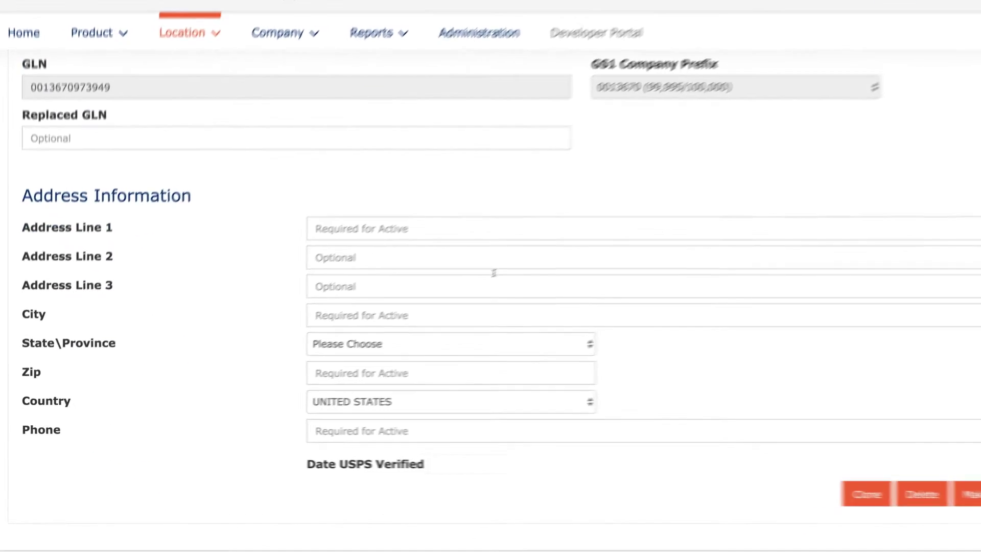
Step: Enter the street address 439 Market and choose New Jersey as the state
text(439 Market Street)
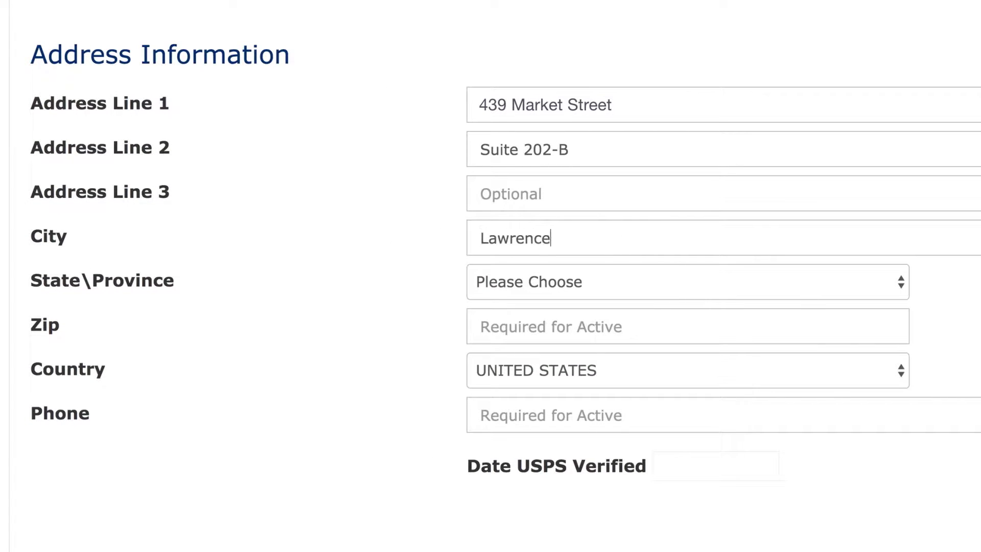
click(869, 277)
scroll(850, 307, down, 10)
click(849, 308)
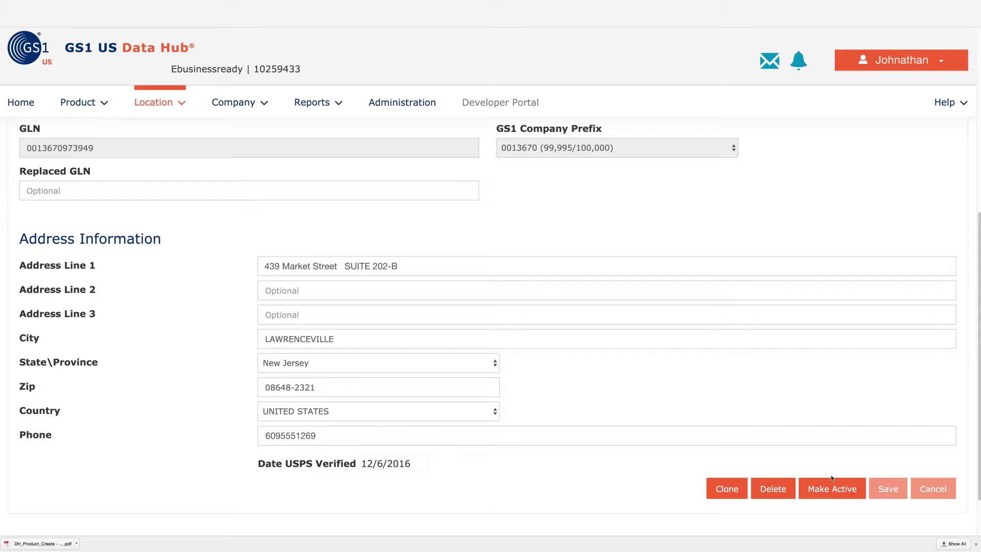
scroll(464, 250, up, 6)
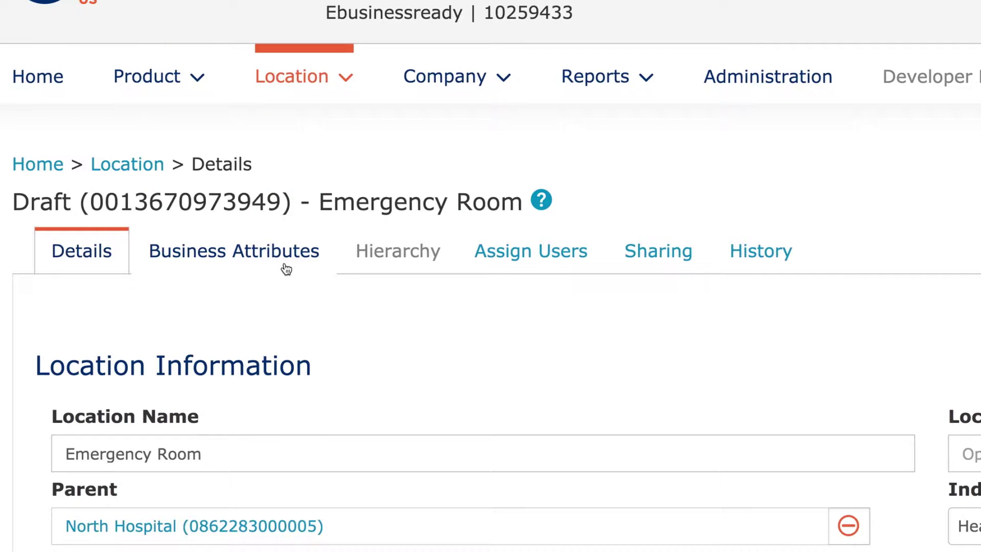
Step: Set HC Corporate Relationship to Owned and Class Of Trade 1 to City/County (CC)
click(286, 269)
scroll(263, 316, down, 3)
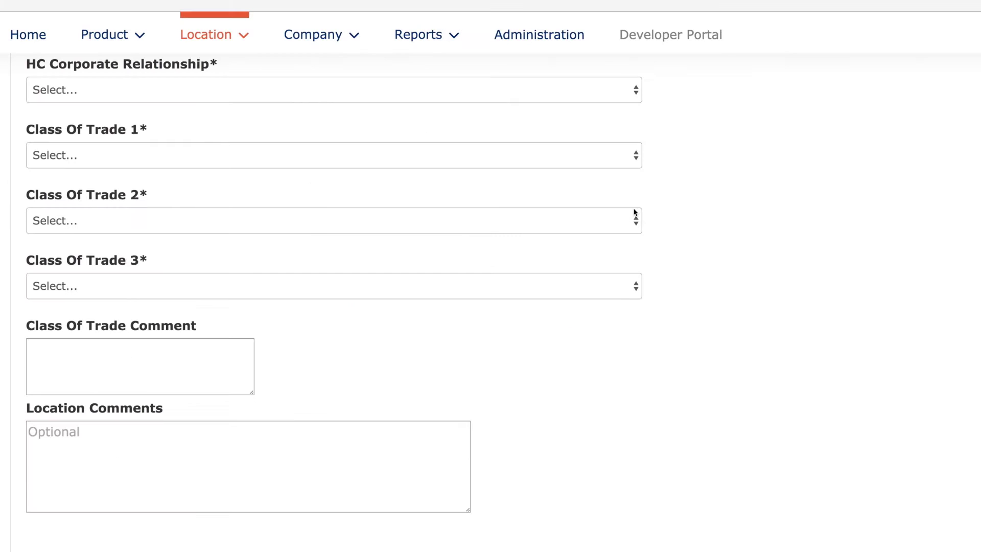
click(586, 88)
click(551, 151)
click(550, 155)
click(540, 168)
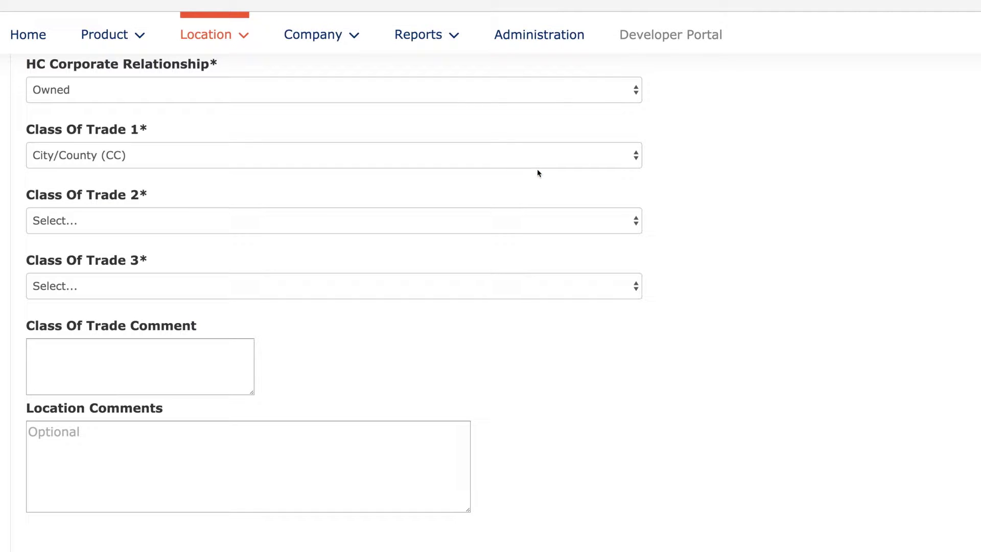
Step: Set Class Of Trade 2 to Inpatient (Acute), Class 3 to Surgery Center Hospital Based, and activate
click(495, 220)
click(142, 235)
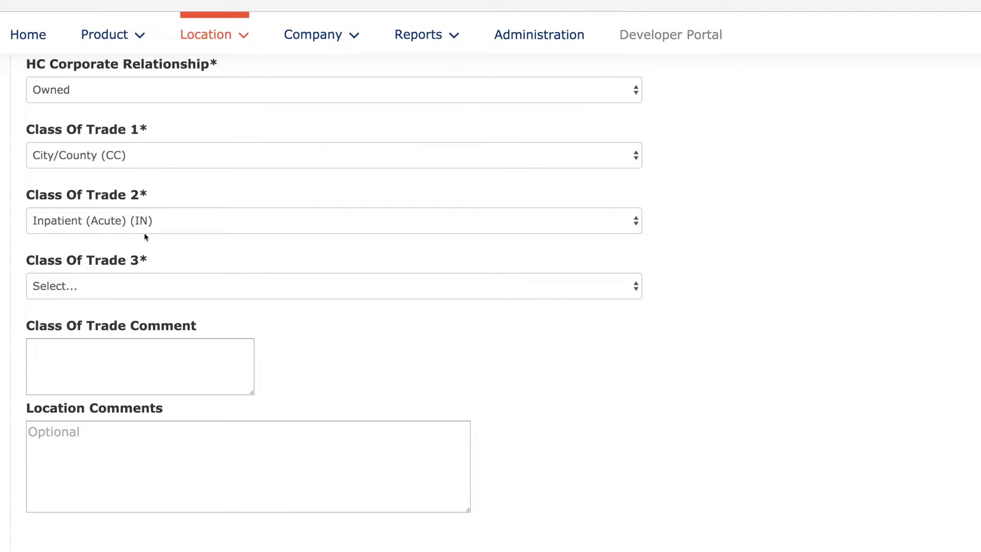
click(157, 281)
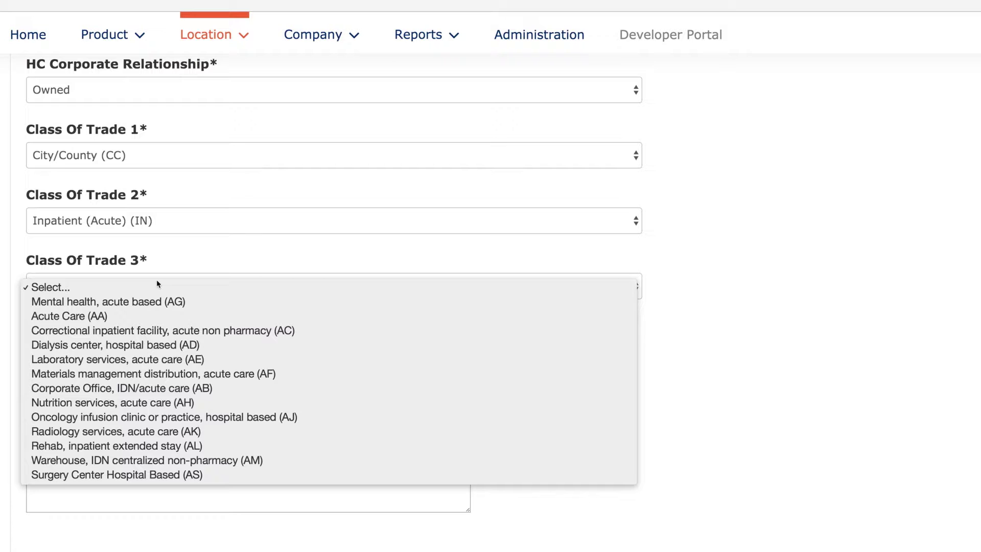
click(197, 474)
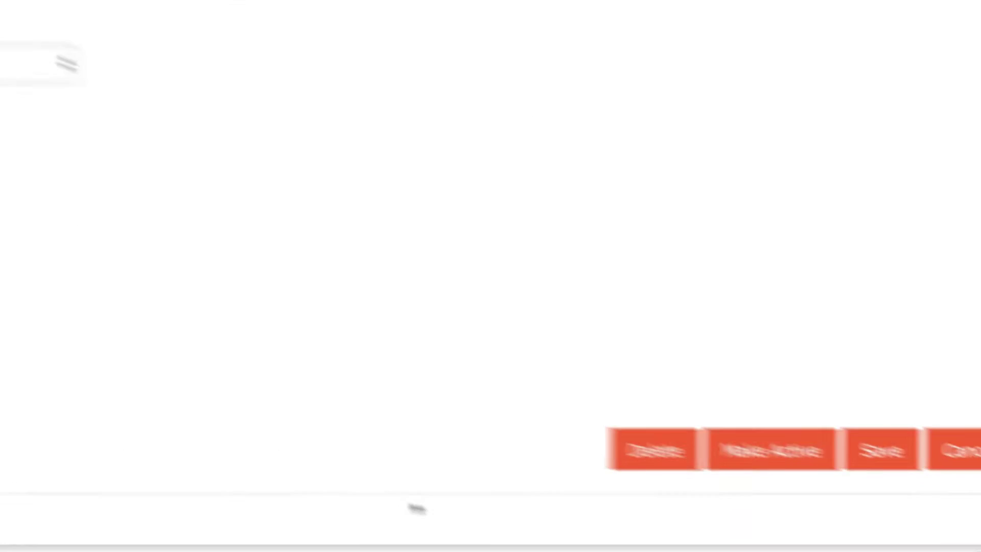
click(597, 422)
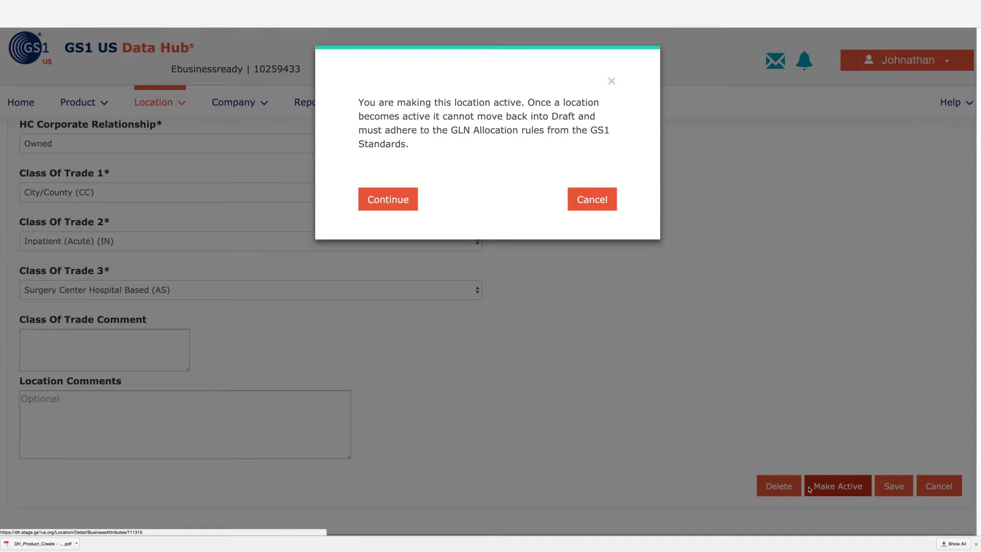
click(388, 200)
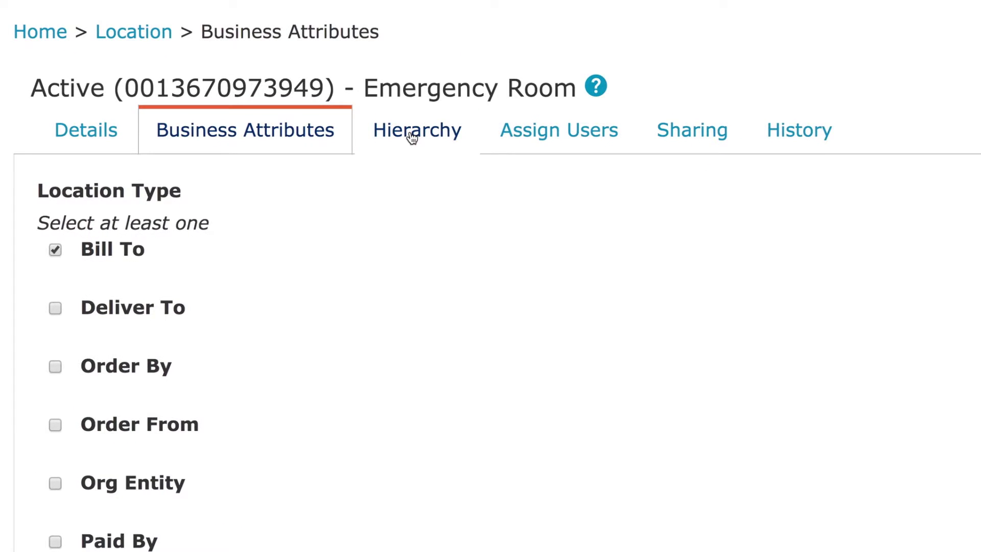
Step: Review Emergency Room's hierarchy under North Hospital, its assigned users, and its sharing with GS1 US, INC
click(411, 134)
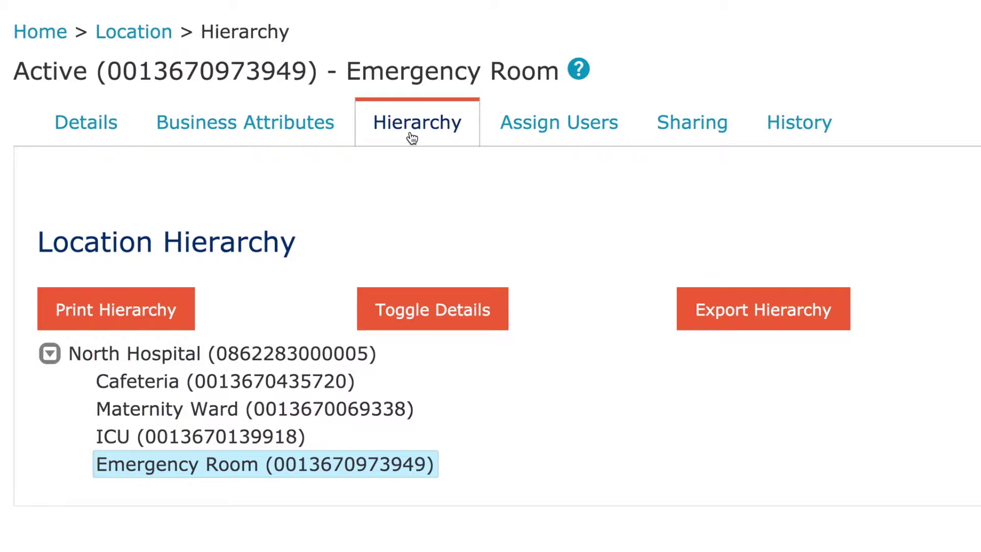
click(607, 141)
scroll(662, 228, down, 5)
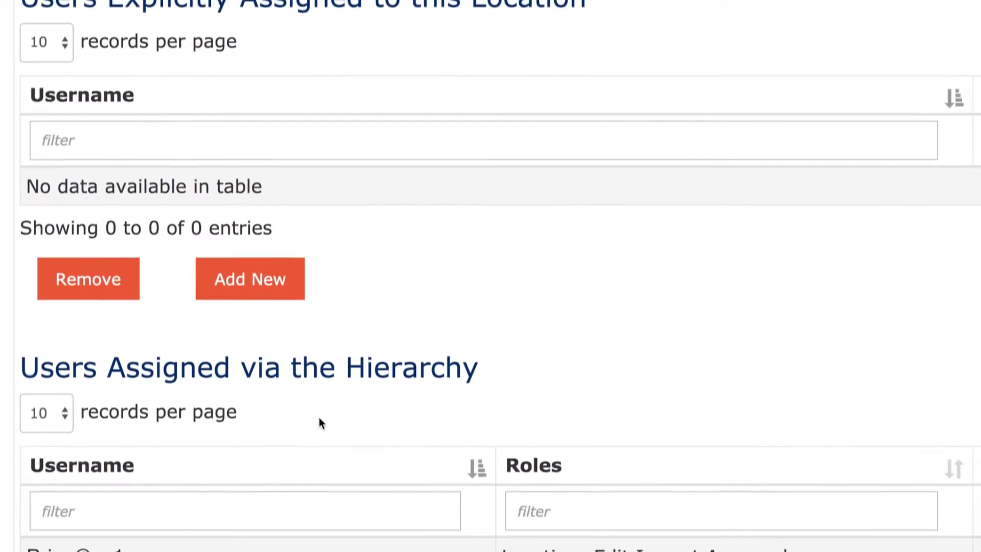
scroll(319, 417, down, 7)
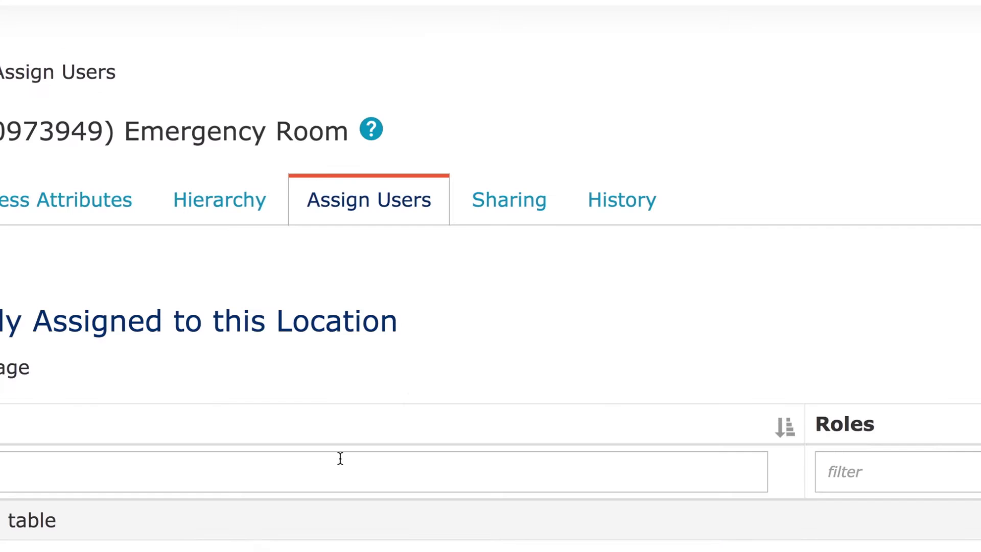
click(508, 226)
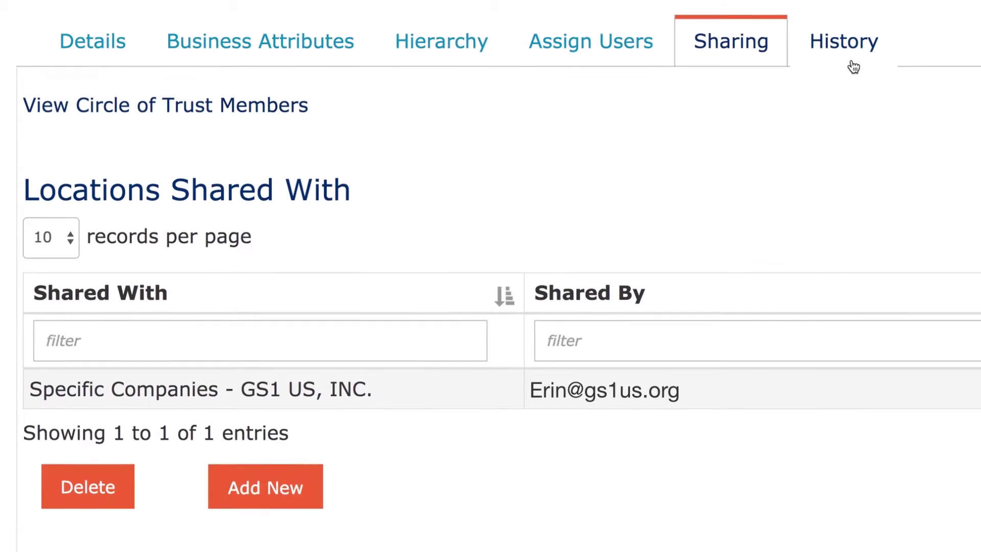
Step: View Emergency Room's History log showing Status Draft to Active and the new attribute values
click(851, 62)
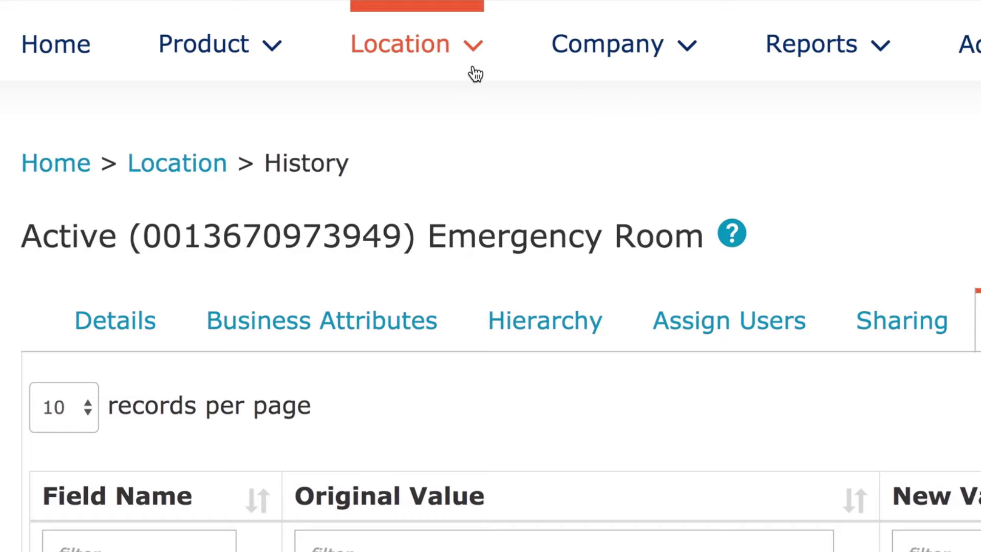
click(472, 71)
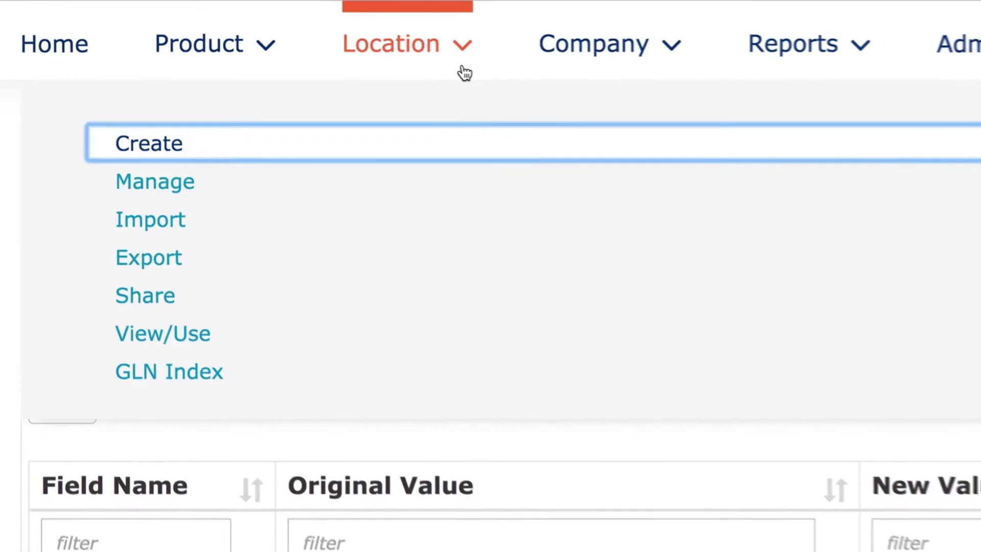
click(191, 162)
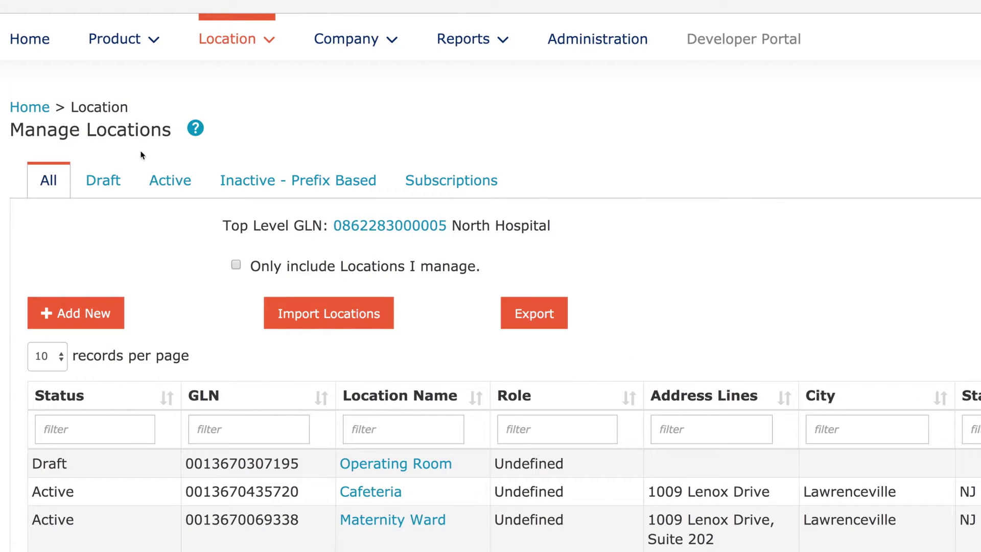
click(456, 197)
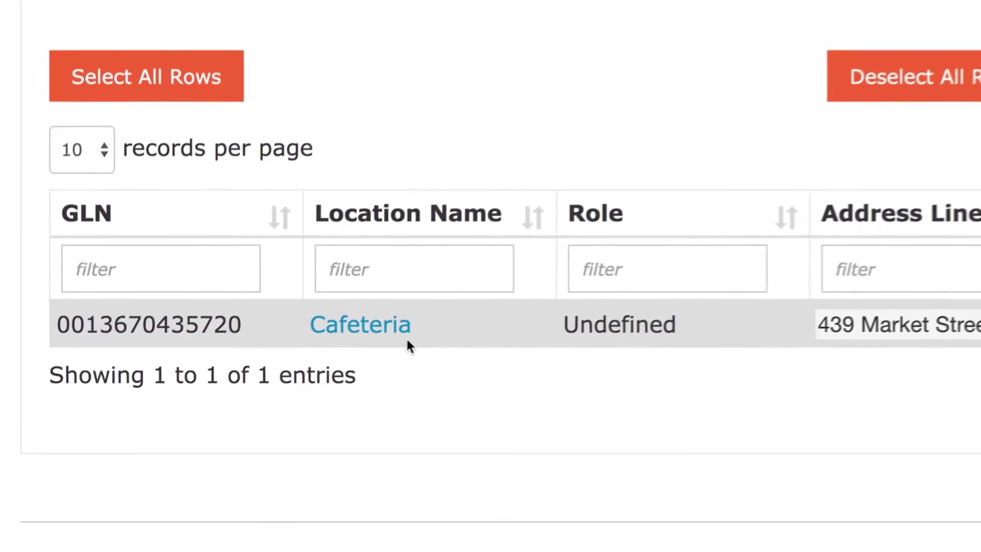
click(420, 56)
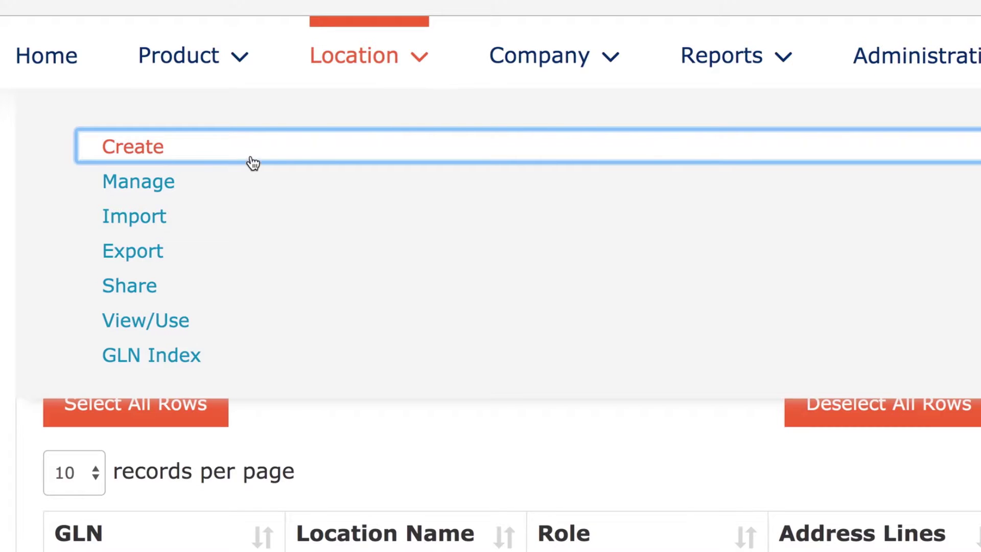
Step: View the Shared Trading Partners page listing GS1 US, INC. of Dayton, OH
click(191, 291)
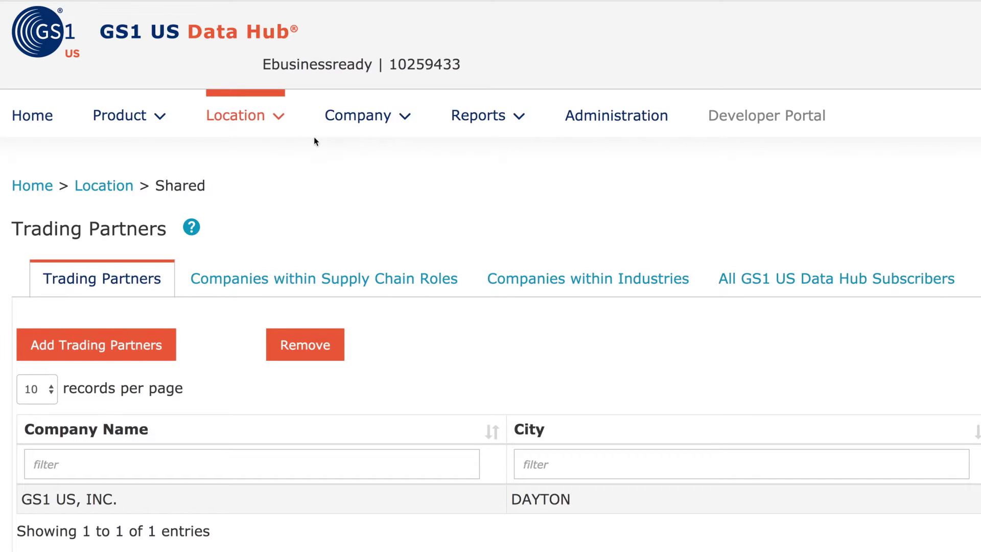
click(275, 123)
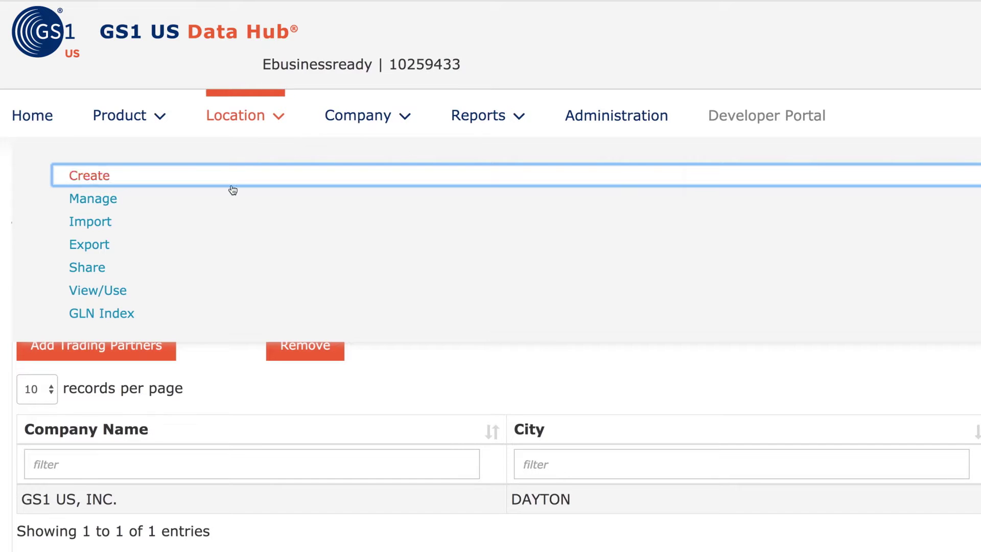
Step: Filter shared locations by Healthcare industry and Provider role, then open the CMP Clinic #1 record
click(145, 290)
click(94, 414)
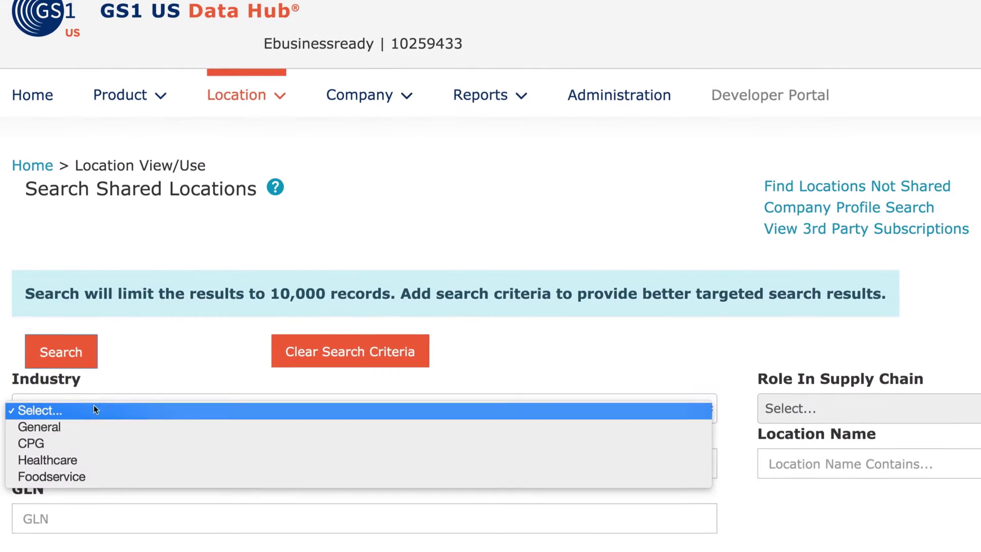
click(85, 461)
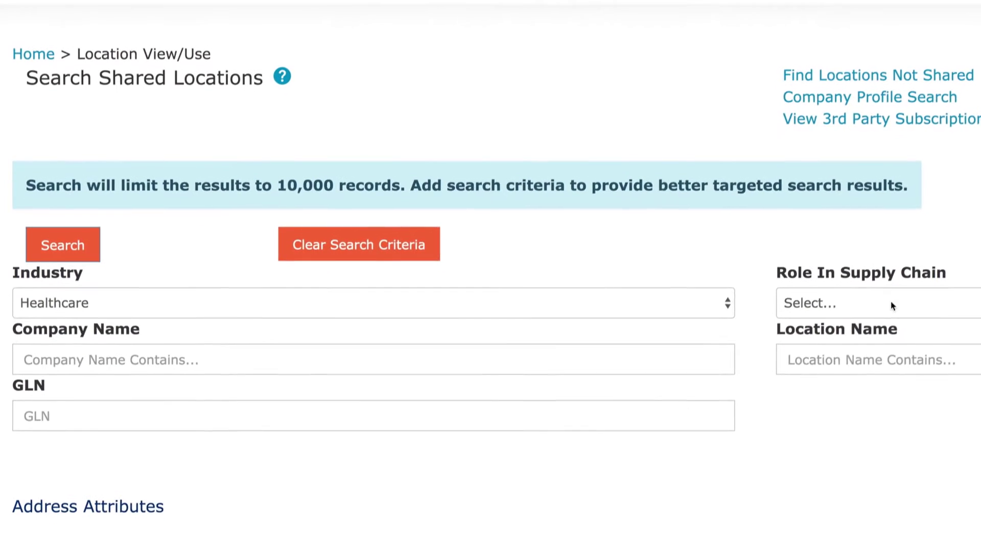
click(868, 304)
click(868, 323)
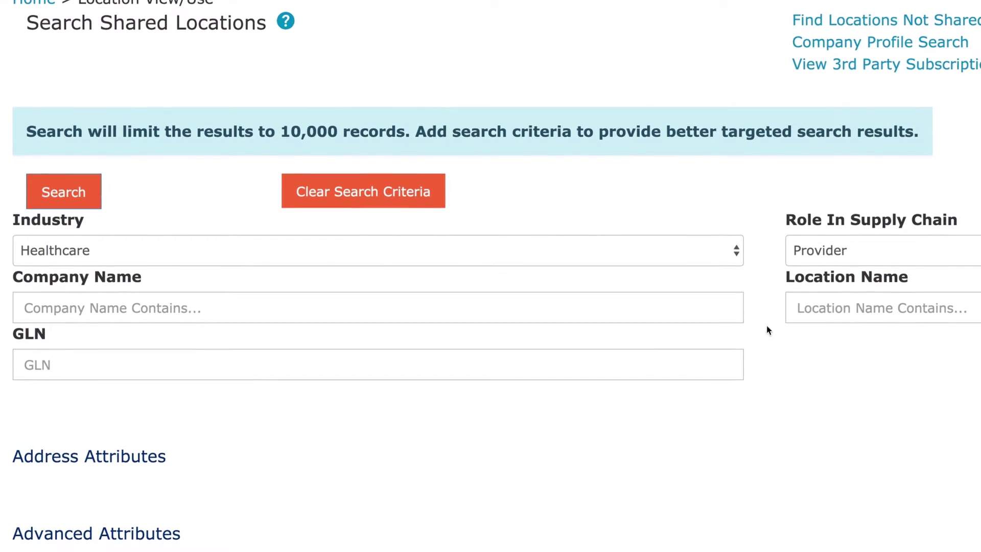
click(92, 200)
scroll(93, 199, down, 10)
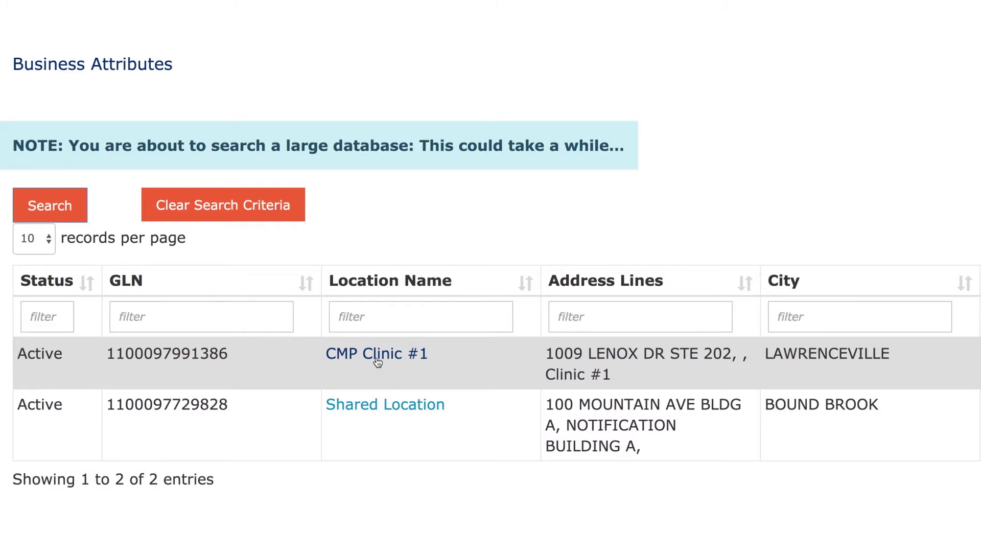
click(378, 363)
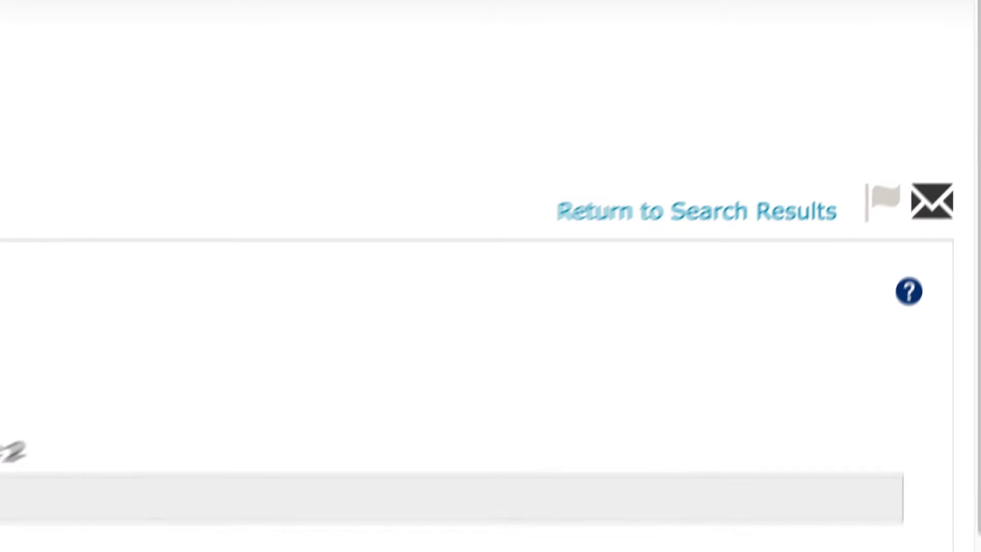
Step: Message CMP Clinic #1 with topic 'Share access' and body 'Requesting access to your location...'
click(926, 257)
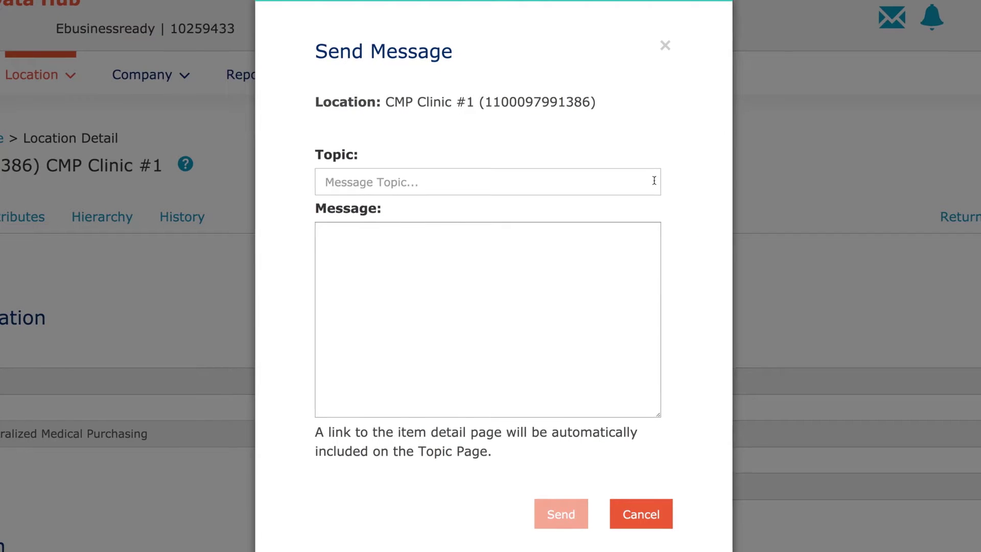
click(654, 180)
text(Share)
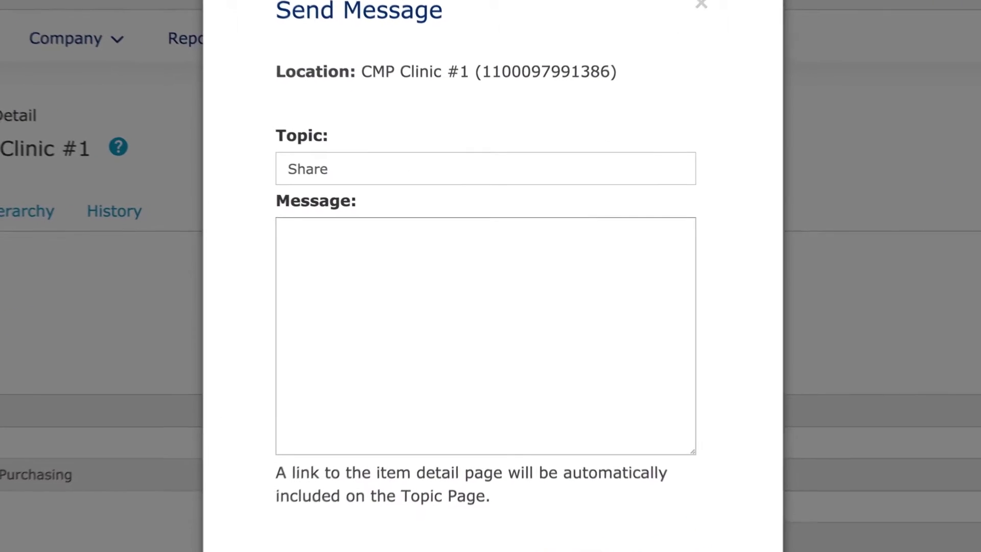
text( access)
key(Tab)
text(Requesting access to your location...)
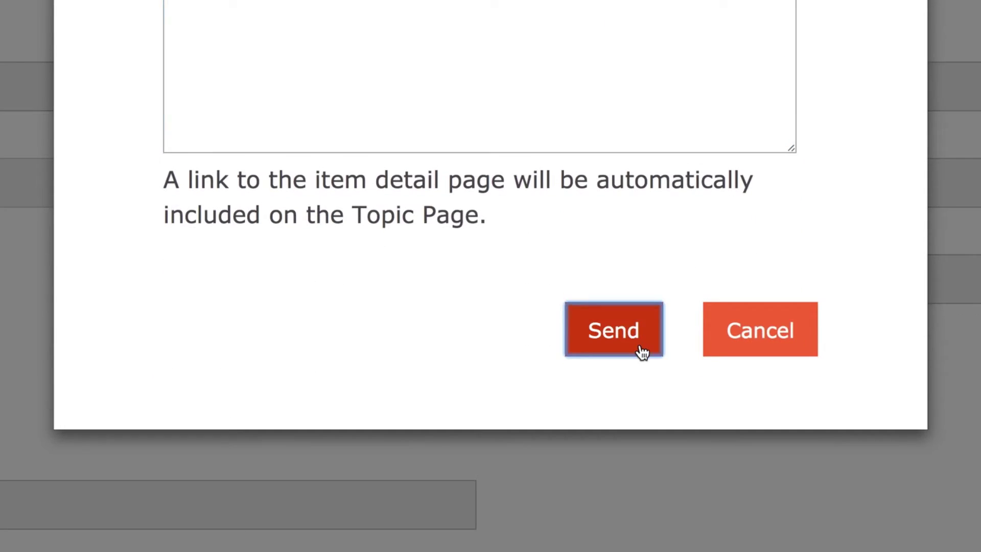
click(642, 353)
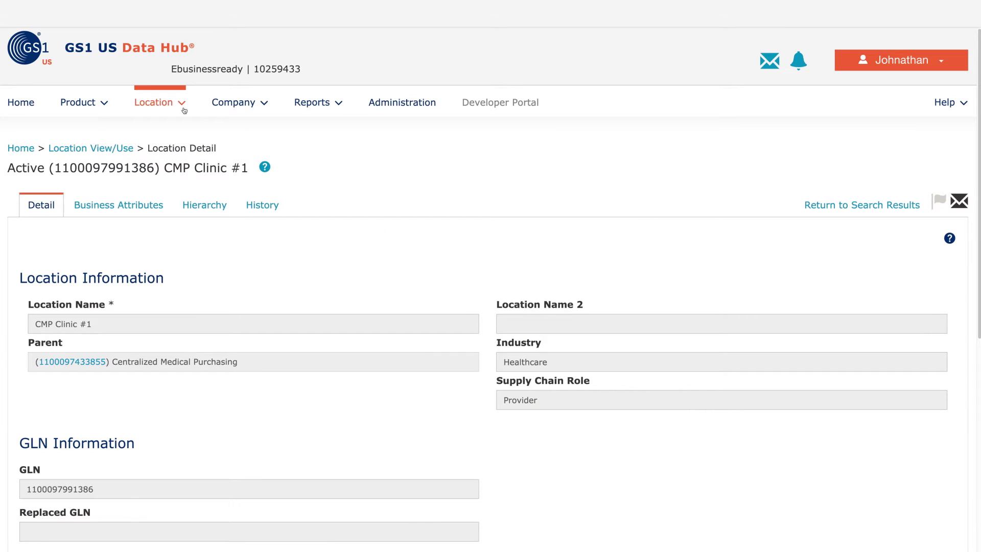
Step: From Create Location help, open the 'Edit a Location and Delete a Draft Location' Quick Start Guide
mouse_move(180, 114)
click(162, 139)
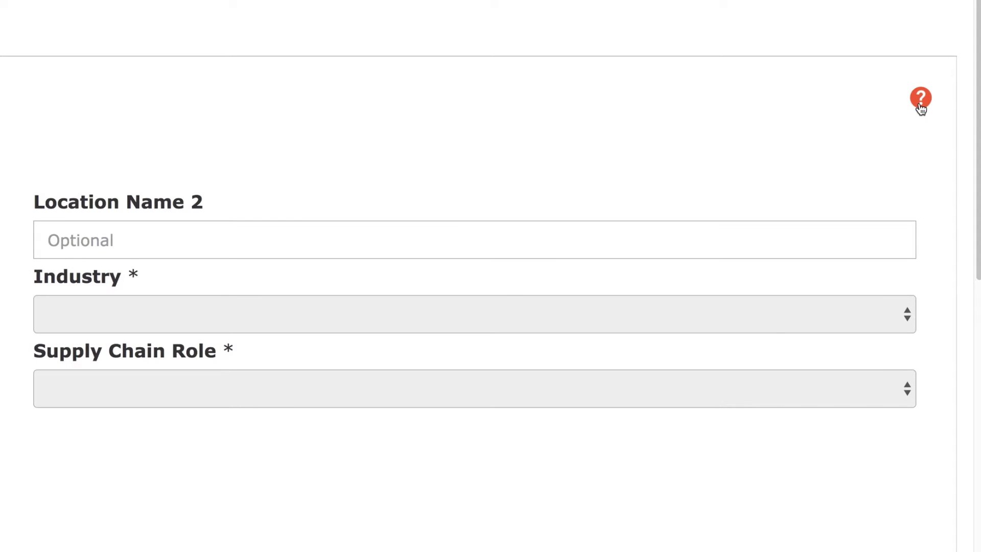
click(919, 98)
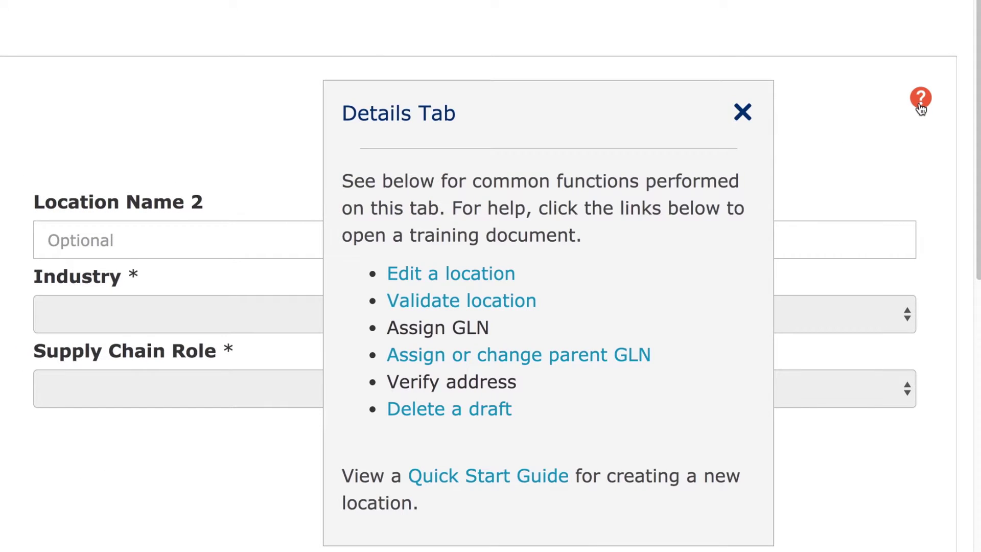
click(480, 284)
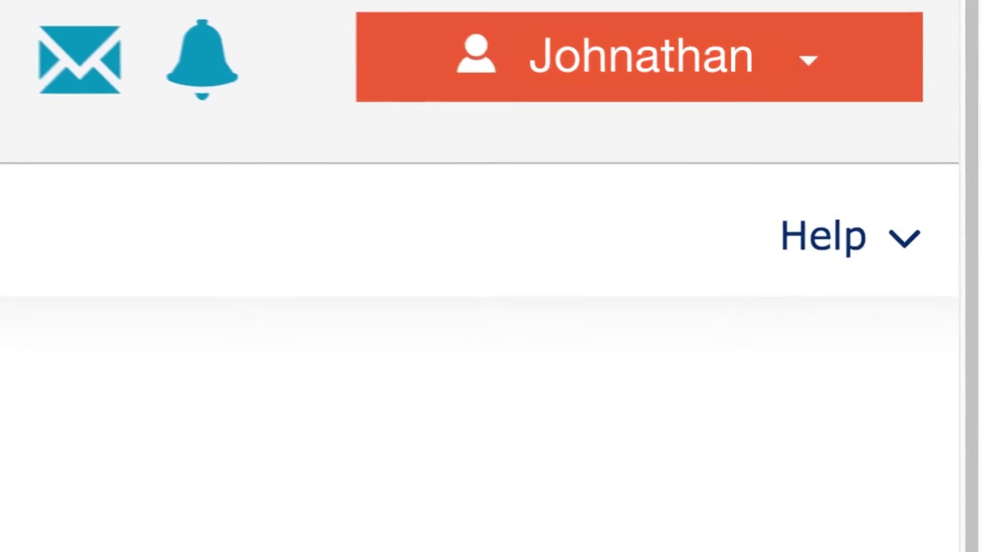
click(876, 237)
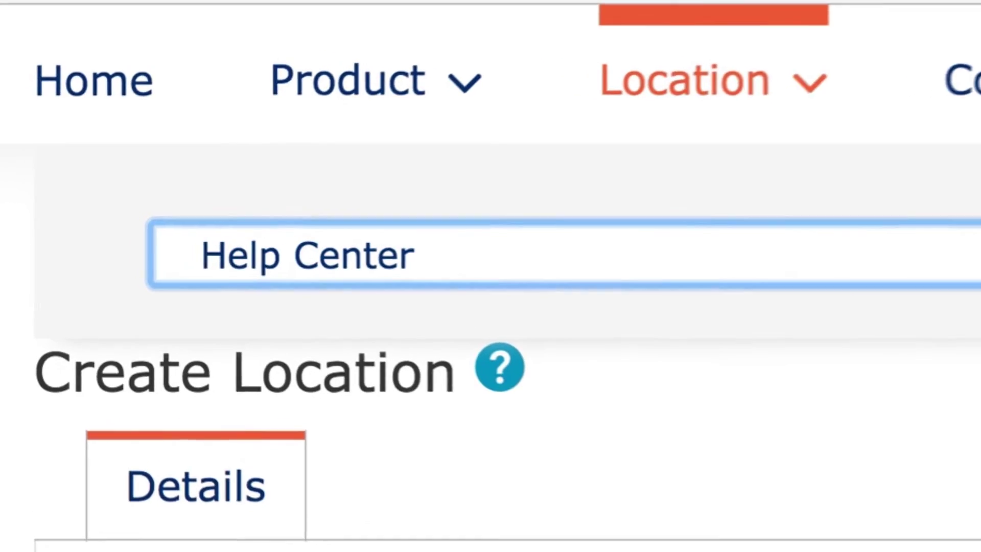
Step: In the Help Center, expand the Location category and read the 'Overview of manage locations' article
click(529, 249)
click(292, 256)
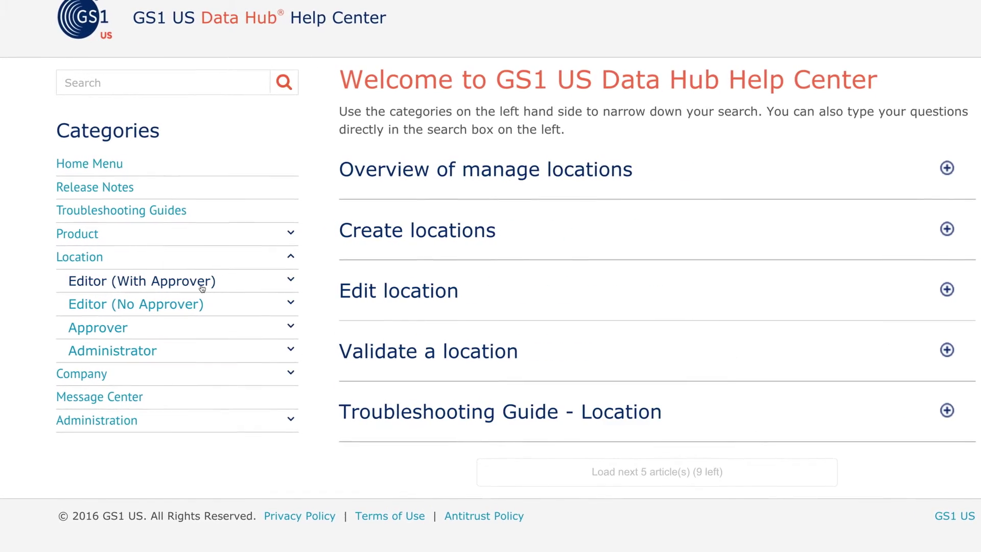
click(943, 166)
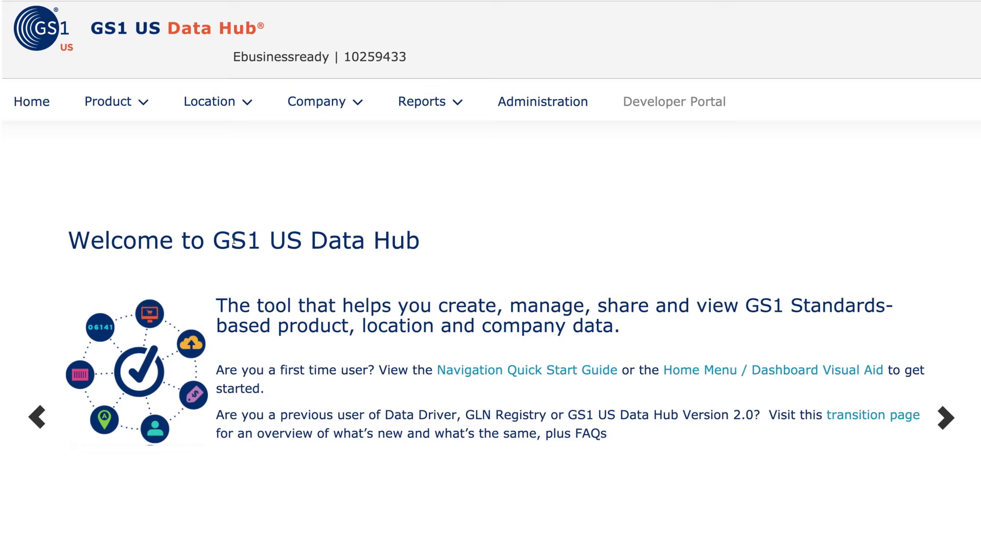
click(952, 419)
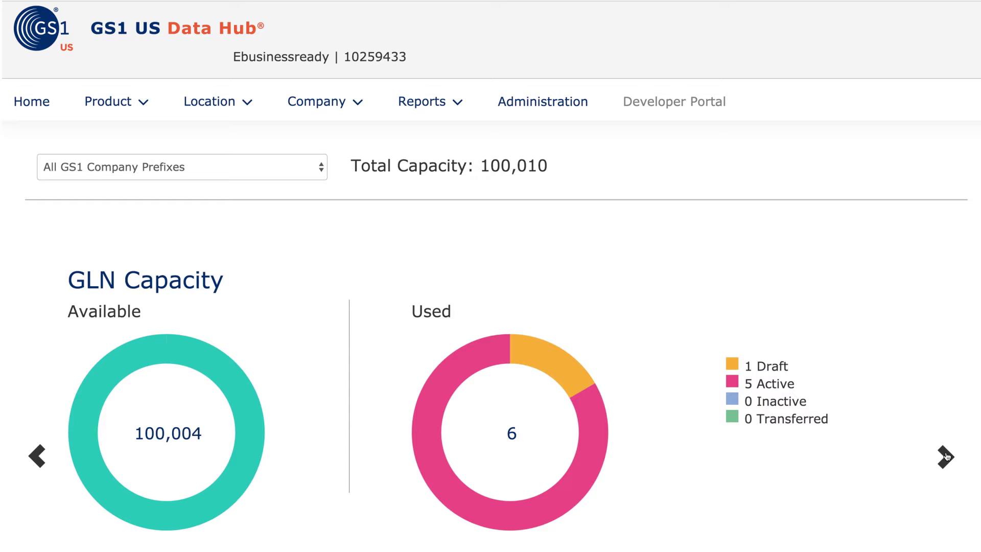
click(29, 105)
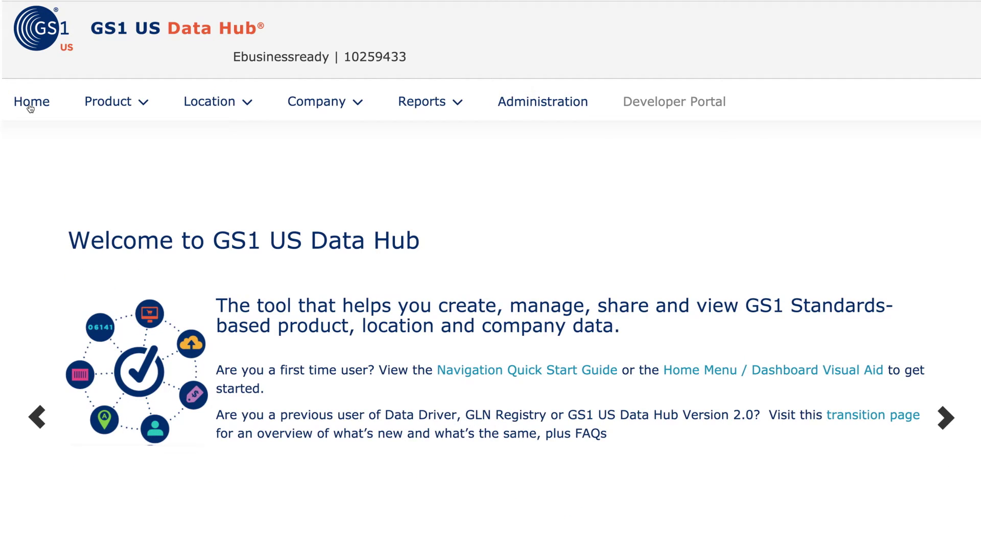